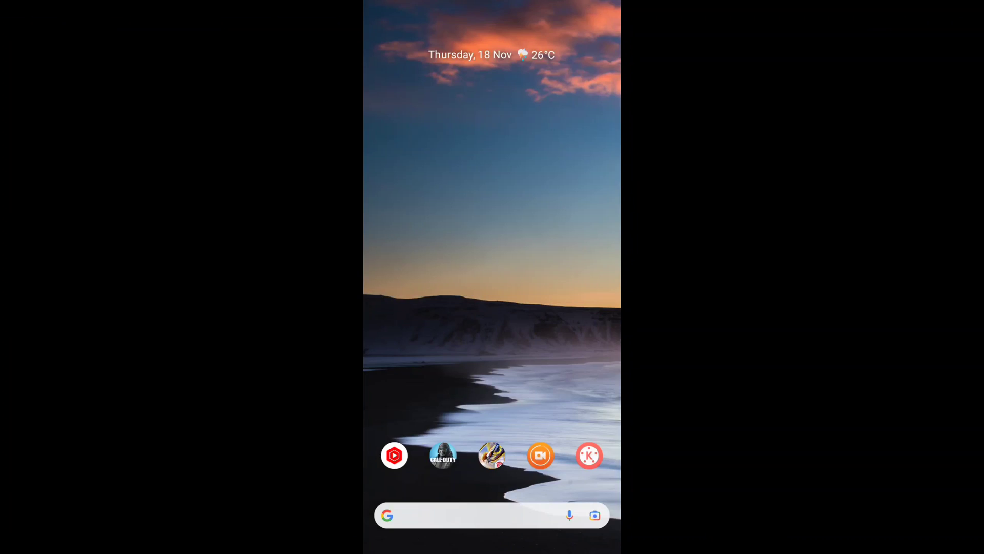
# Step: Open the app drawer of installed apps and launch ZArchiver
pyautogui.moveTo(492, 462); pyautogui.dragTo(492, 154)
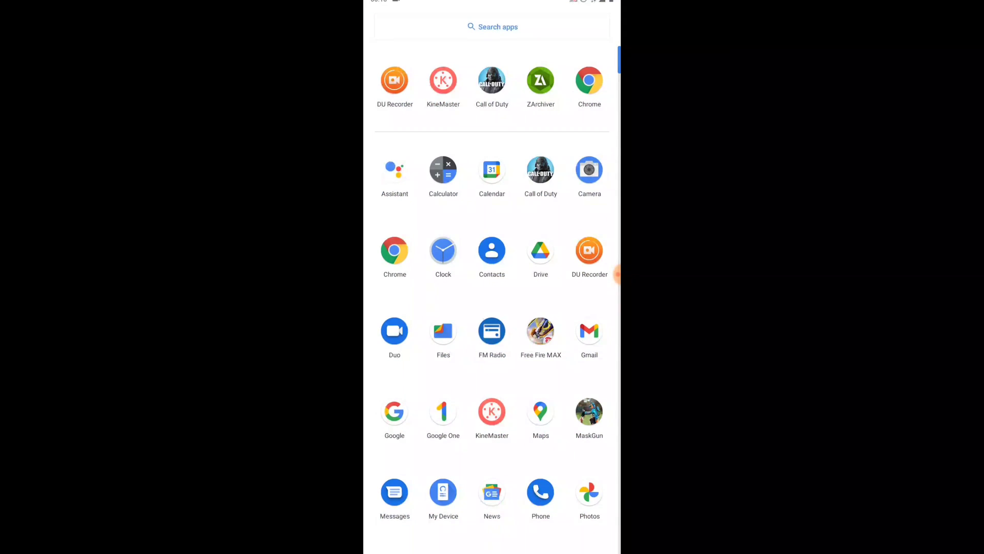
pyautogui.click(540, 80)
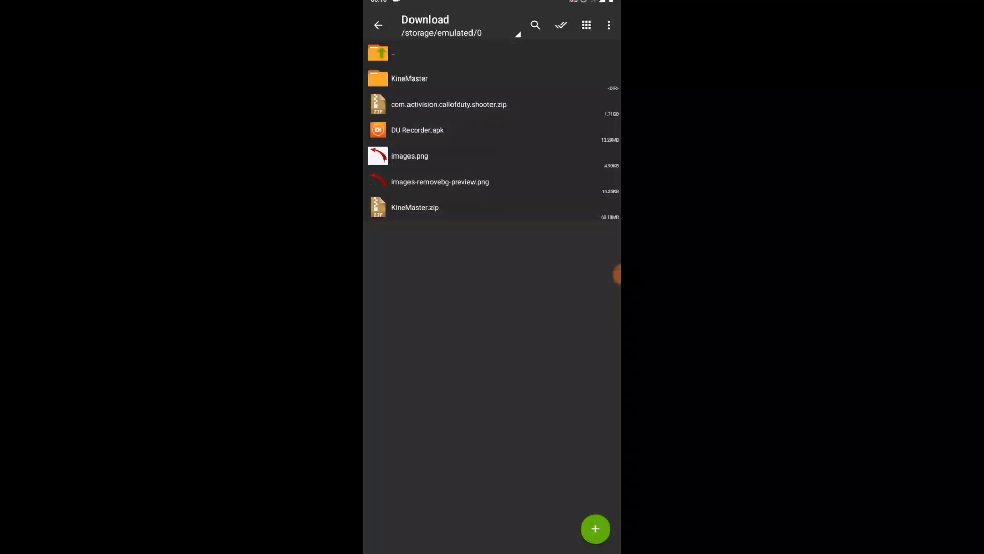
pyautogui.moveTo(492, 549); pyautogui.dragTo(492, 308)
pyautogui.moveTo(493, 461); pyautogui.dragTo(492, 154)
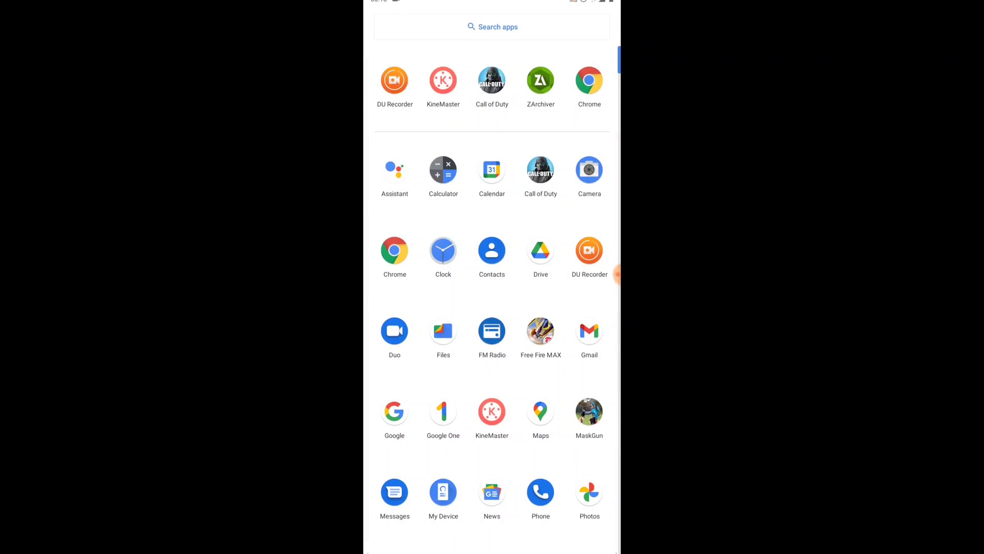
pyautogui.scroll(-3, 492, 307)
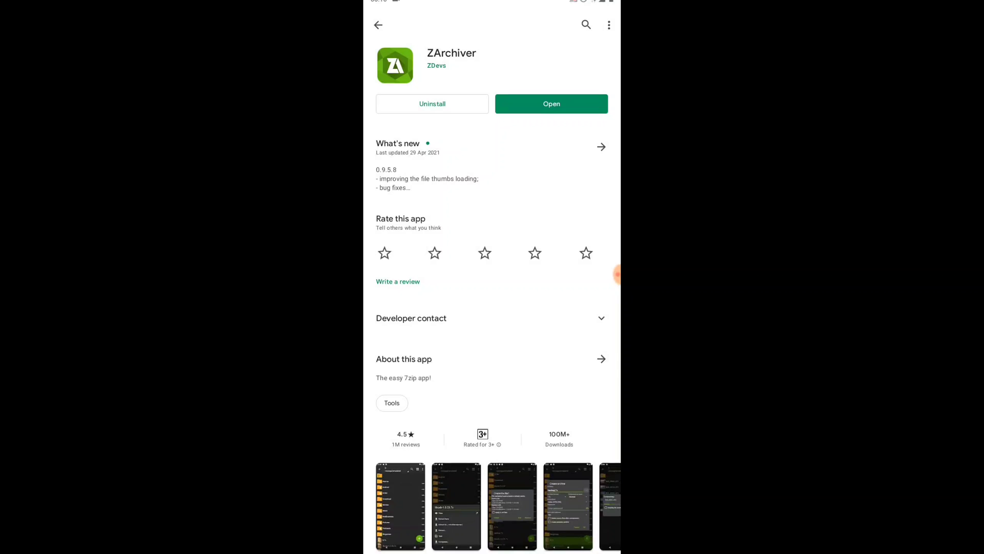
# Step: Launch ZArchiver from its Play Store page and go up to /storage/emulated/0
pyautogui.click(551, 104)
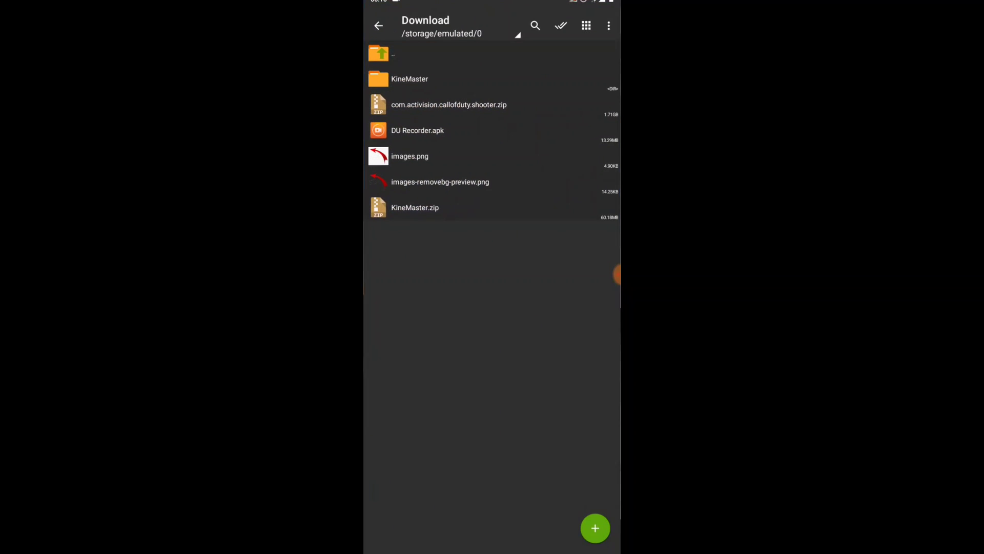
pyautogui.click(400, 53)
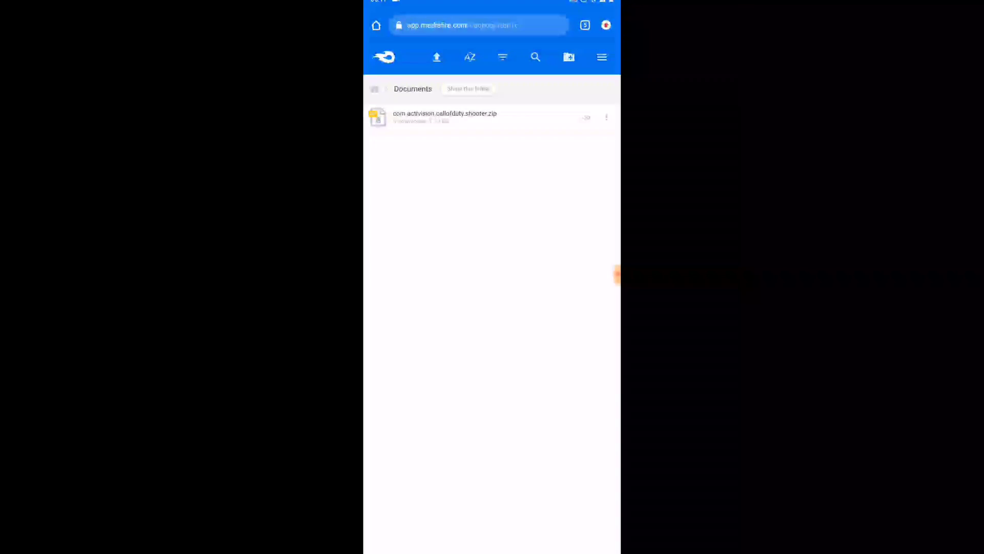
# Step: Reopen ZArchiver, climb from obb up to storage root, and enter the Download folder
pyautogui.moveTo(492, 550); pyautogui.dragTo(492, 193)
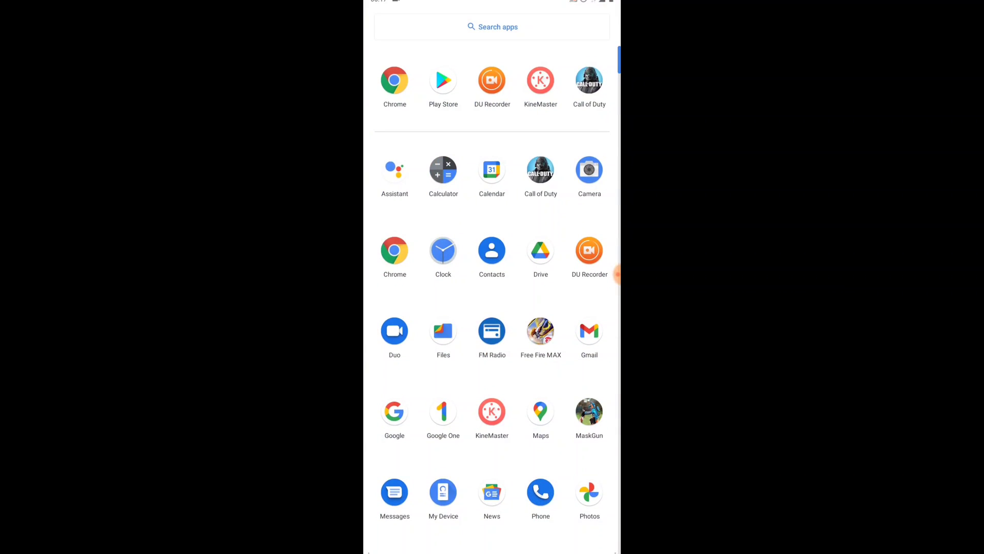
pyautogui.scroll(-2, 493, 308)
pyautogui.scroll(-3, 492, 308)
pyautogui.click(394, 508)
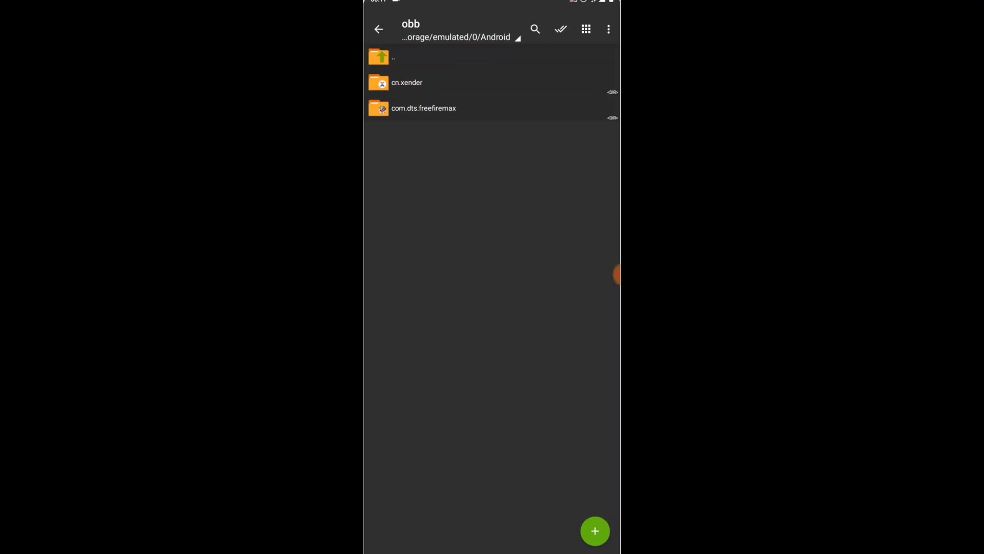
pyautogui.click(393, 53)
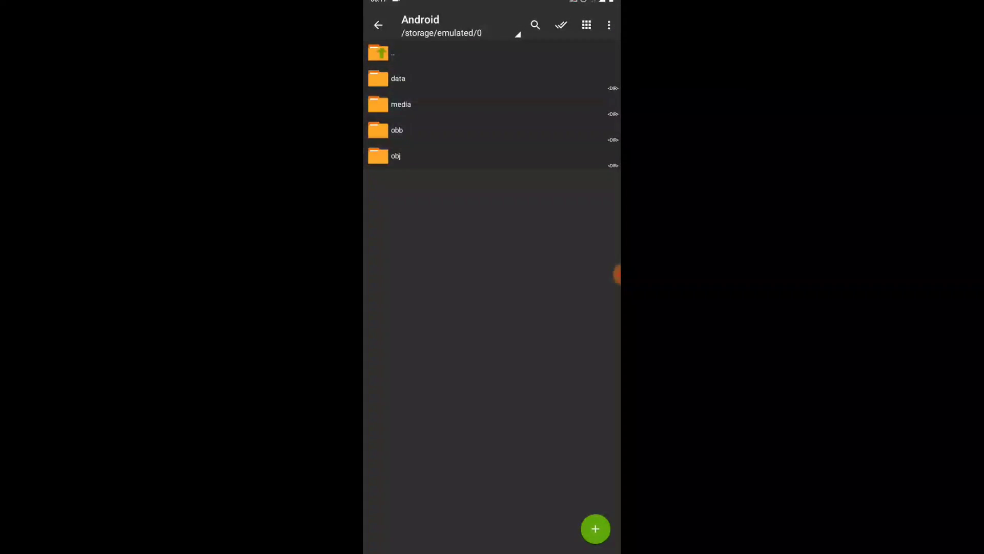
pyautogui.click(392, 54)
pyautogui.scroll(-1, 493, 293)
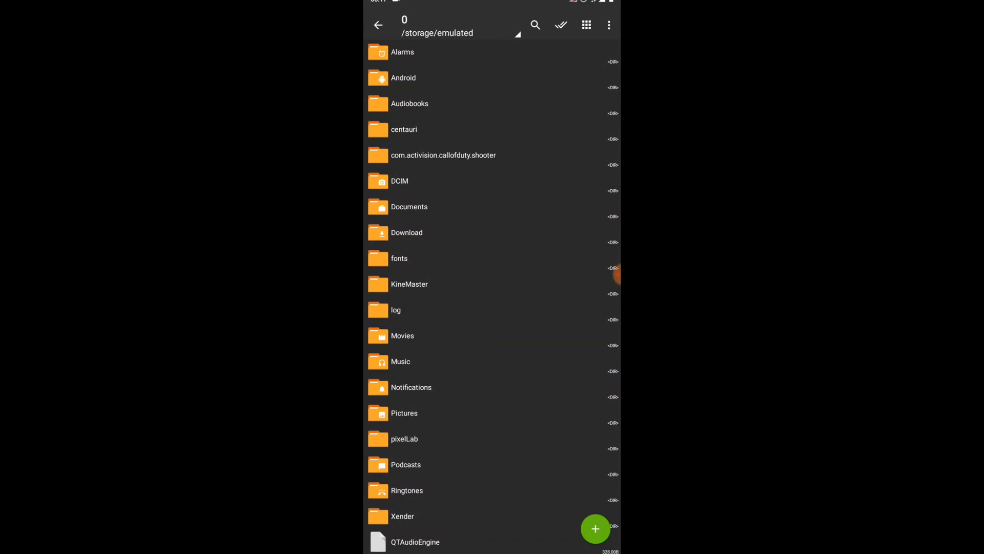
pyautogui.click(406, 232)
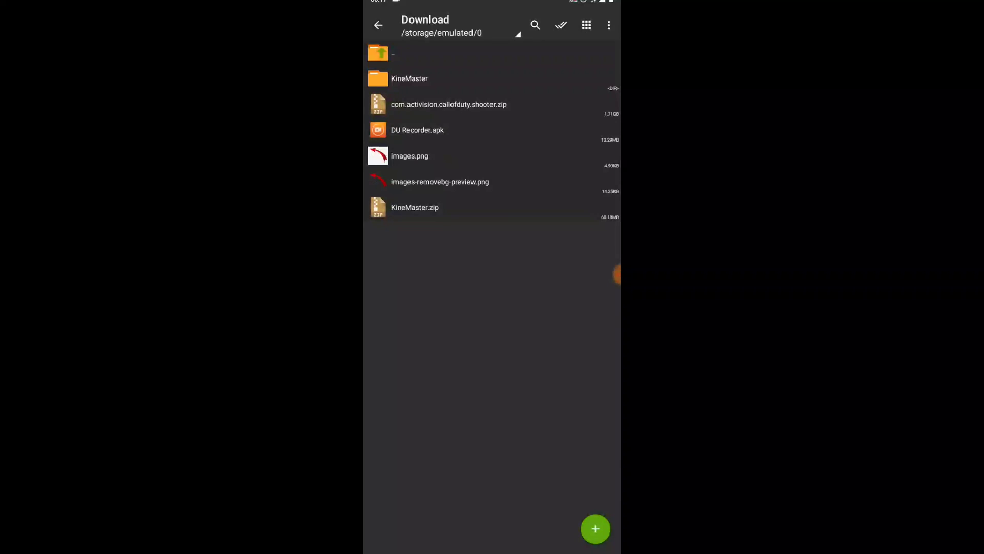
# Step: Choose Extract... for the Call of Duty zip and pick Android as the destination
pyautogui.click(447, 104)
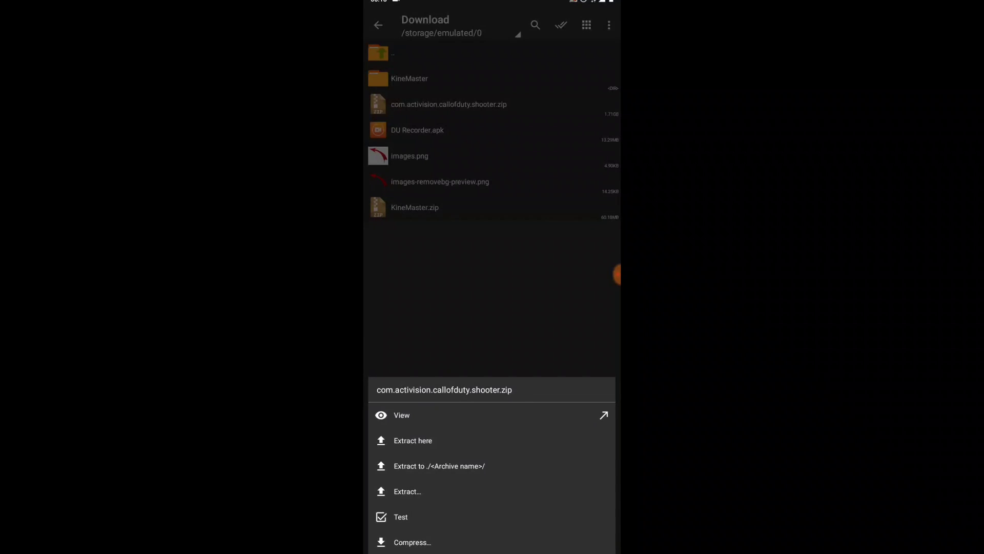
pyautogui.click(407, 490)
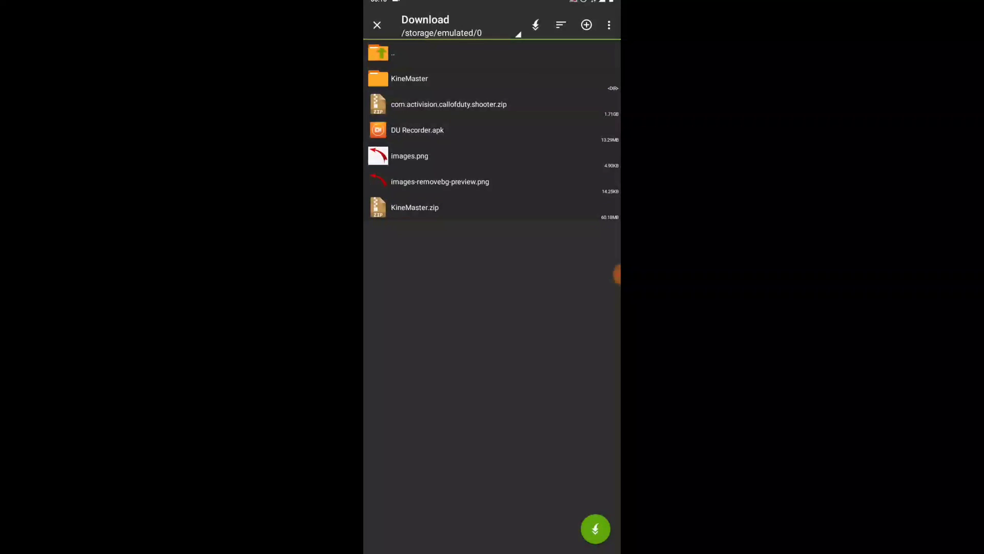
pyautogui.click(379, 53)
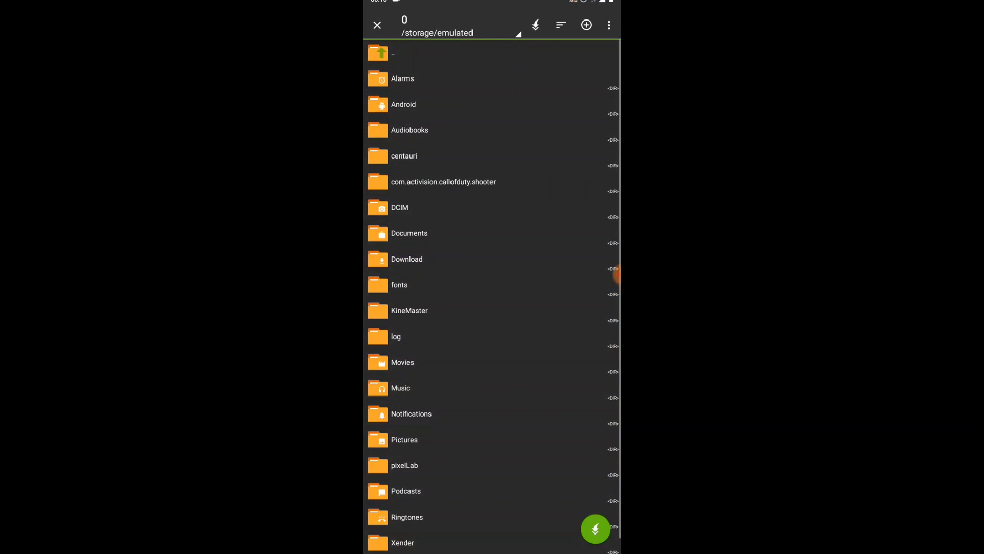
pyautogui.click(403, 103)
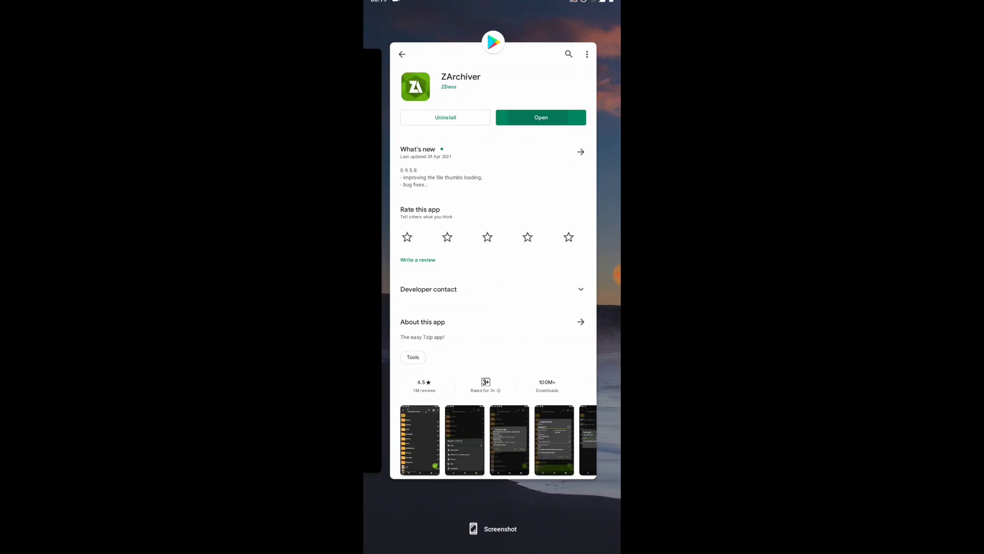
pyautogui.hotkey('alt', 'Tab')
pyautogui.hotkey('alt', 'Tab')
pyautogui.hotkey('alt', 'Tab')
pyautogui.hotkey('alt', 'Tab')
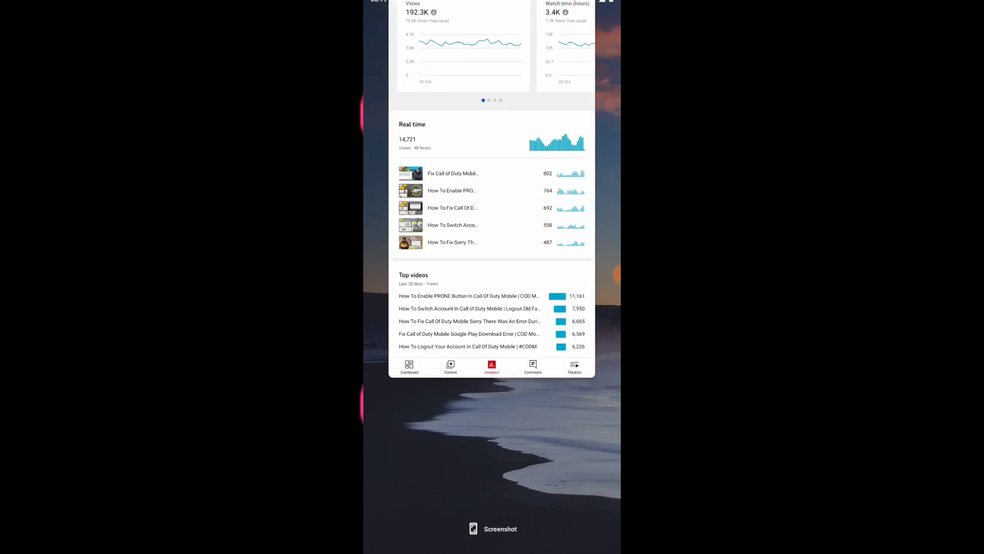
# Step: Cycle through the recent apps with alt+Tab, then return to the home screen
pyautogui.press('Escape')
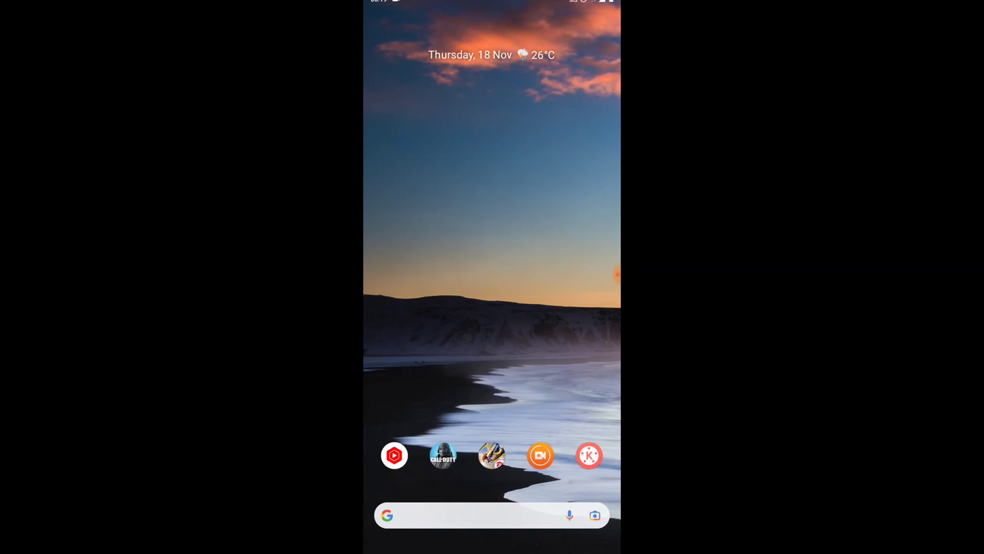